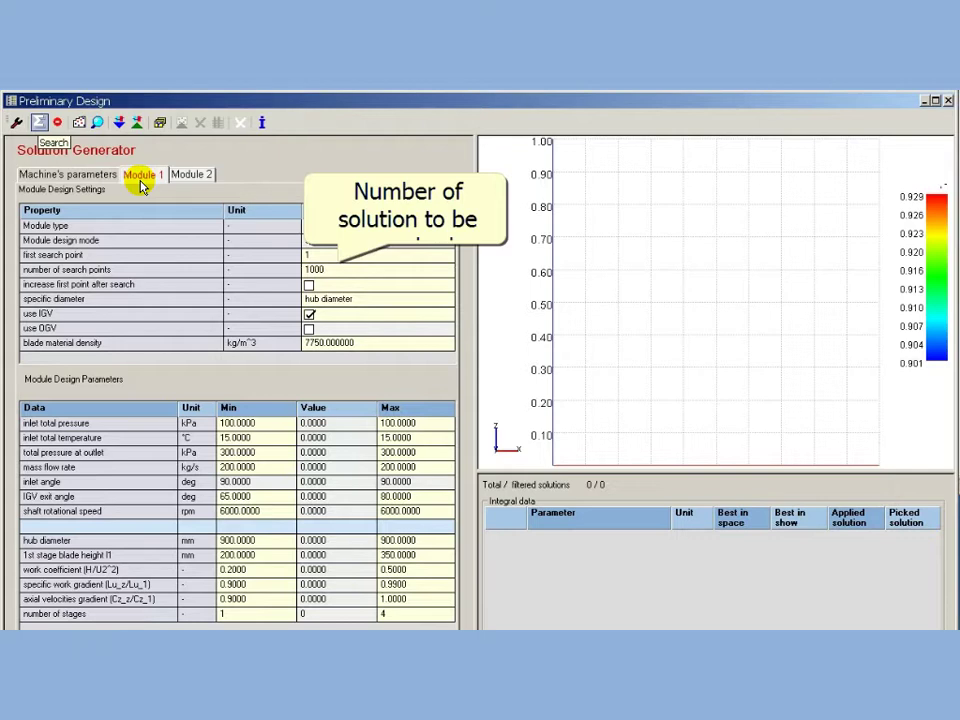
# Run the Module 1 solution search and view the 332 solutions coloured by total-to-total efficiency
pyautogui.click(39, 122)
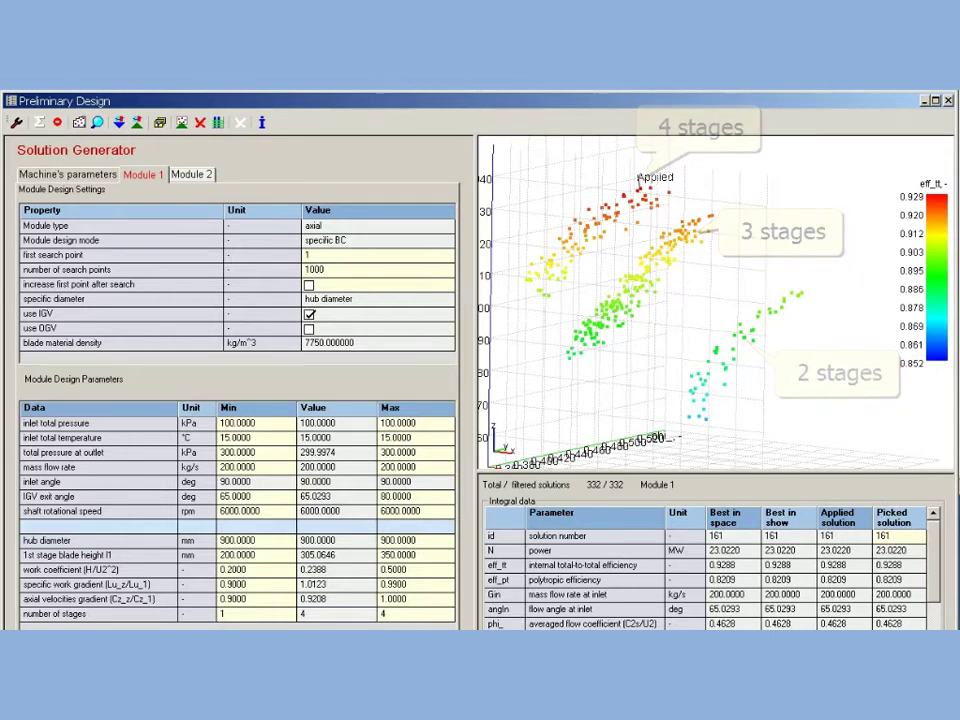
pyautogui.click(144, 180)
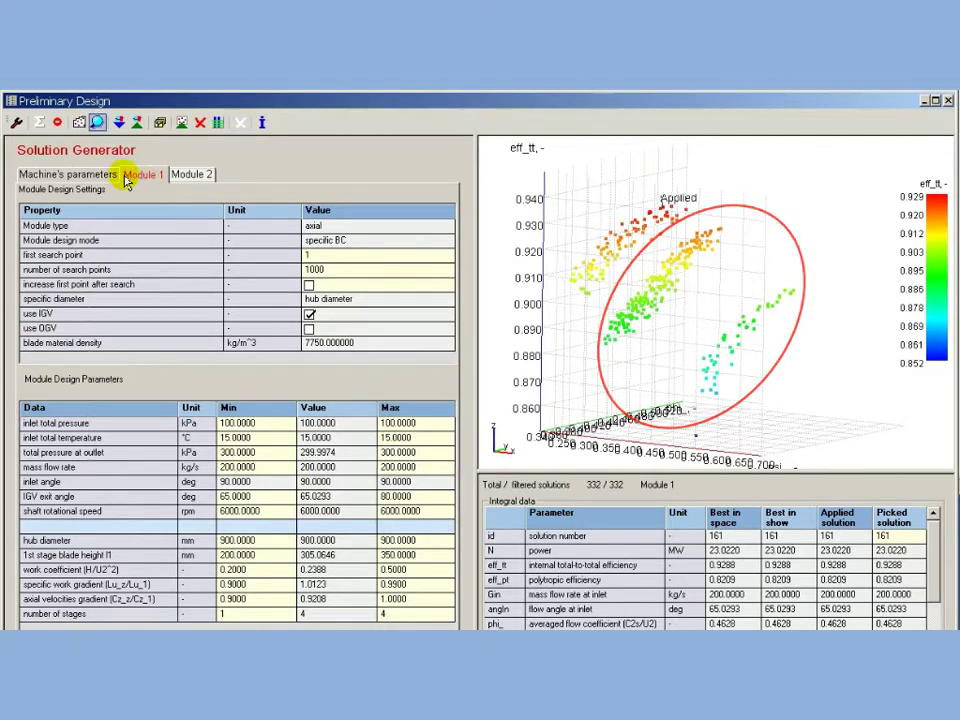
# In Design Space Explorer, set the minimum number of stages to 4, leaving 95 of 332 solutions
pyautogui.click(96, 122)
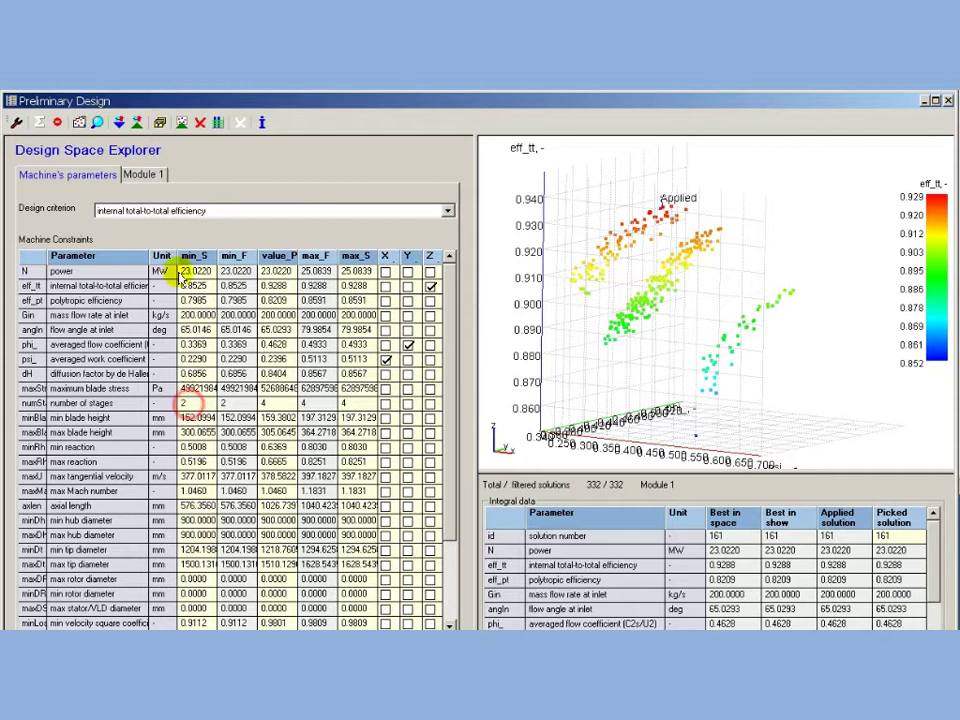
pyautogui.doubleClick(186, 403)
pyautogui.write('4')
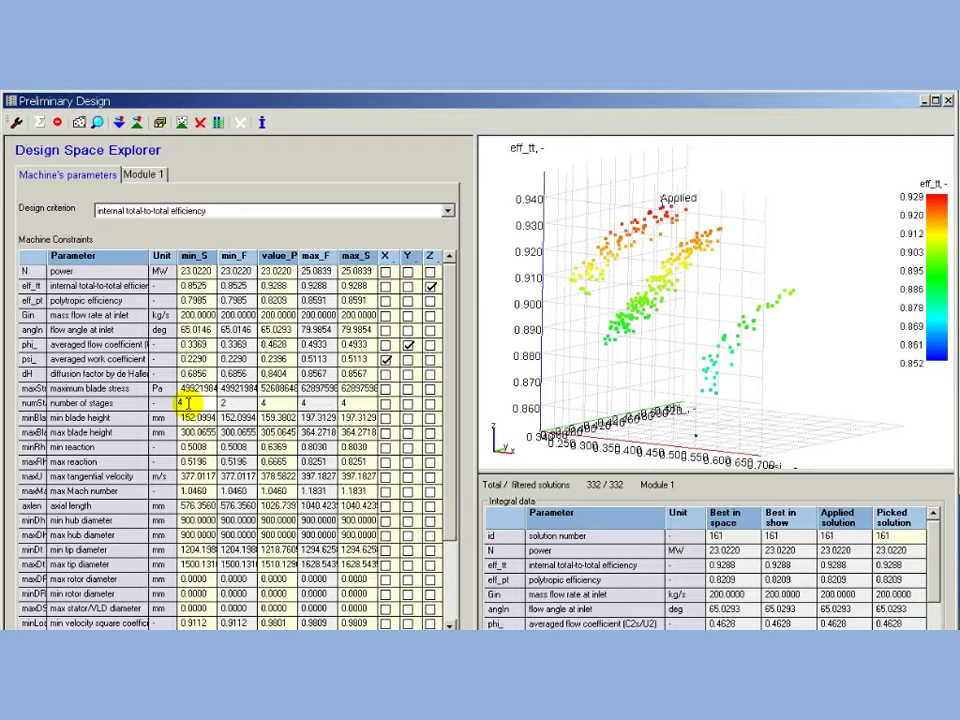
pyautogui.click(201, 414)
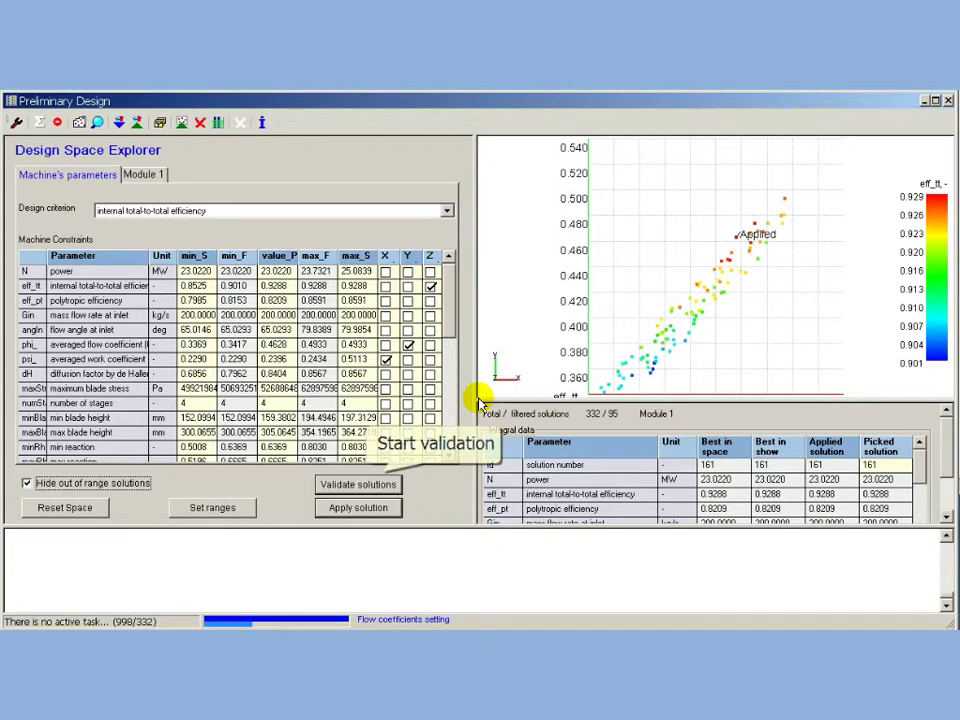
# Validate the 95 filtered Module 1 designs with a streamline calculation using the default parameters
pyautogui.click(358, 484)
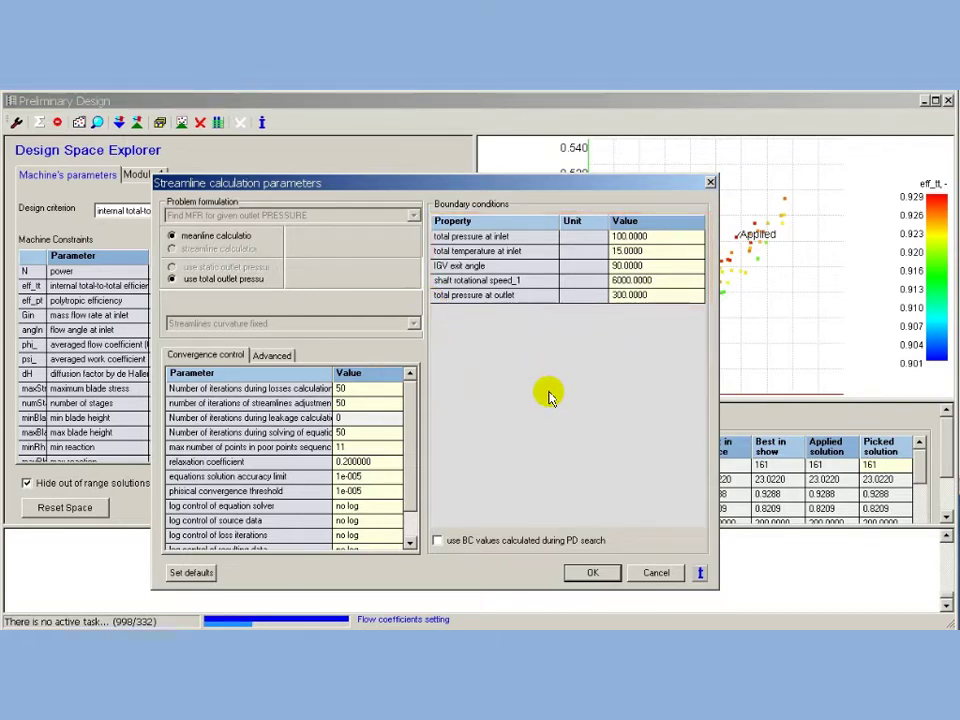
pyautogui.click(589, 571)
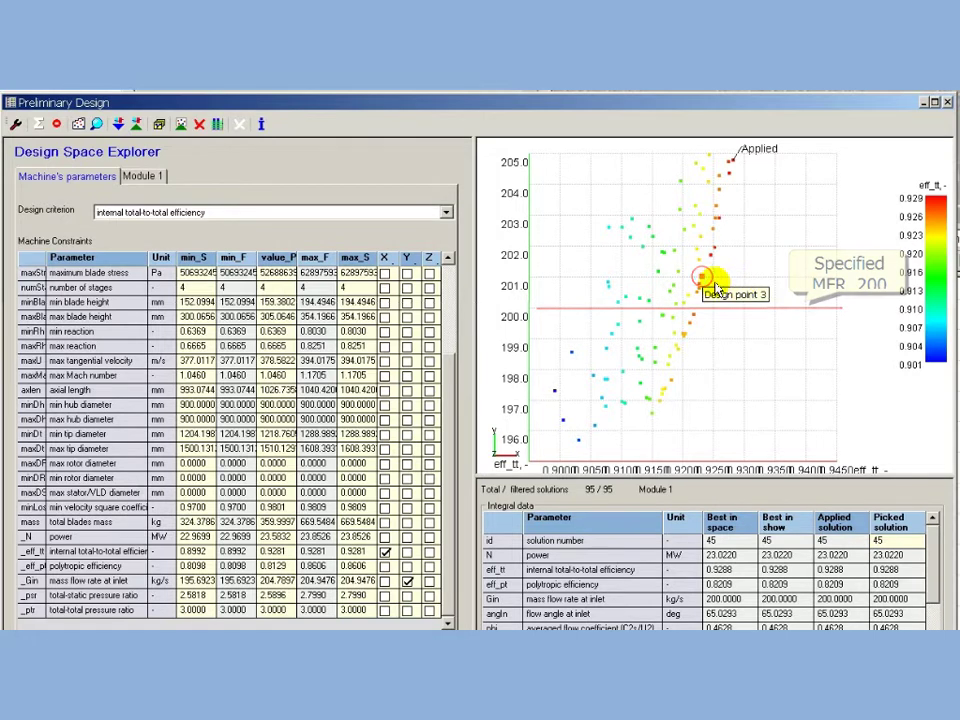
# Apply design point 3 to Module 1, giving 0.9252 efficiency and 23.1124 MW at 200 kg/s
pyautogui.rightClick(703, 277)
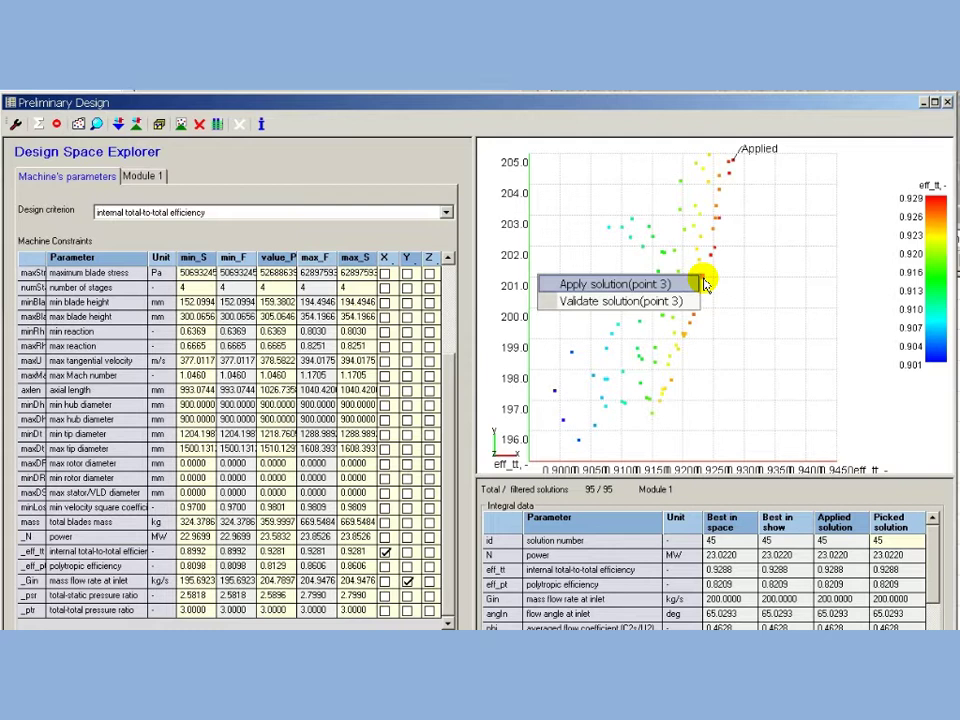
pyautogui.click(643, 284)
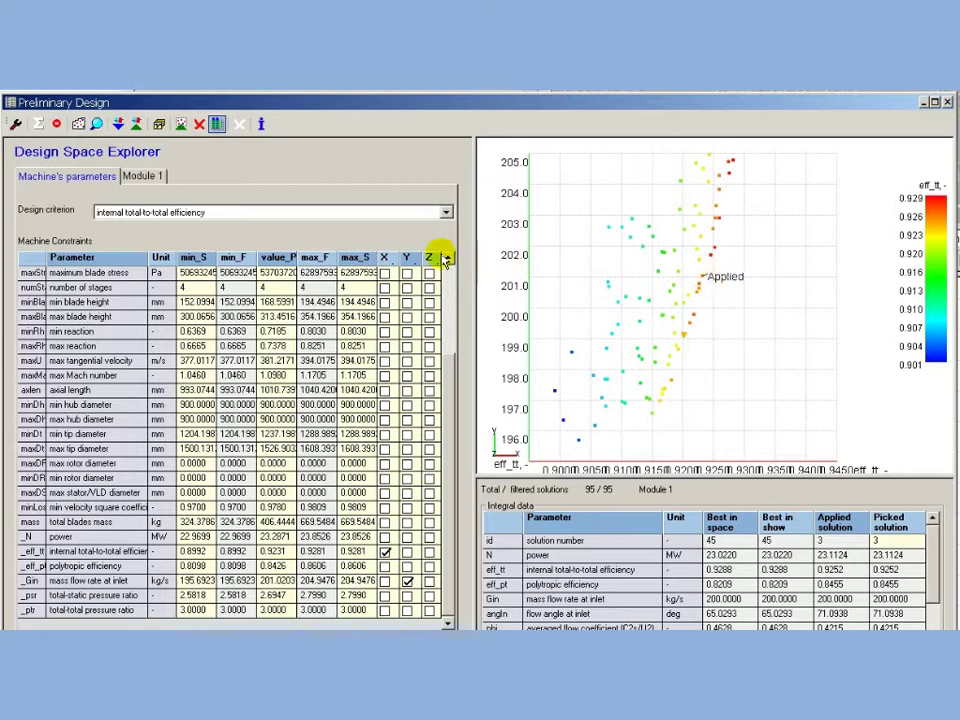
pyautogui.click(217, 124)
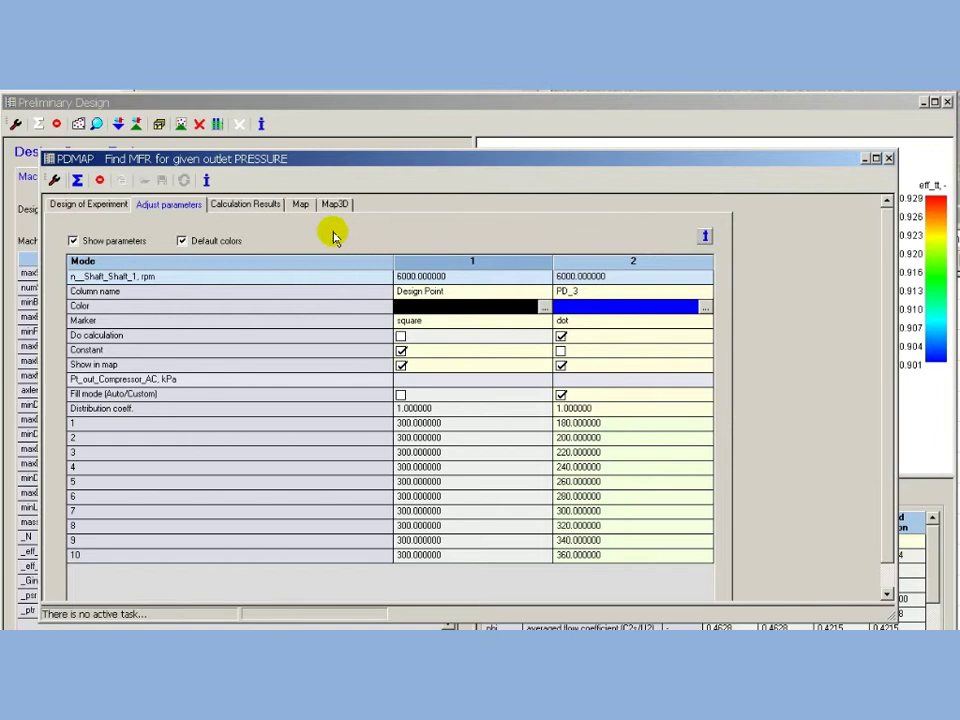
pyautogui.click(300, 204)
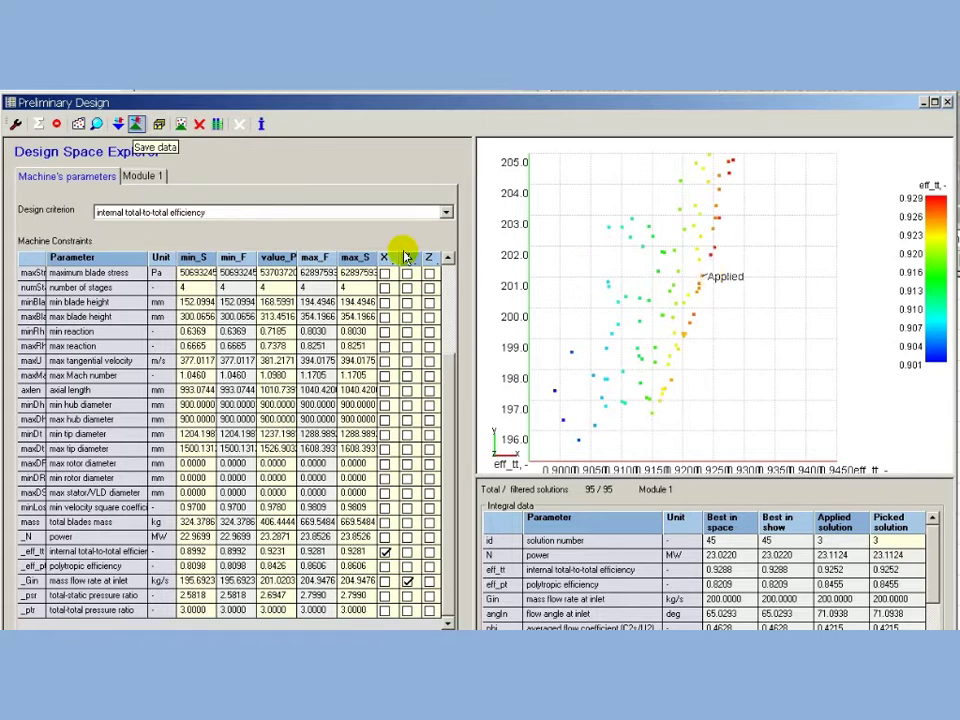
# Save the applied Module 1 design data to the machine
pyautogui.click(136, 125)
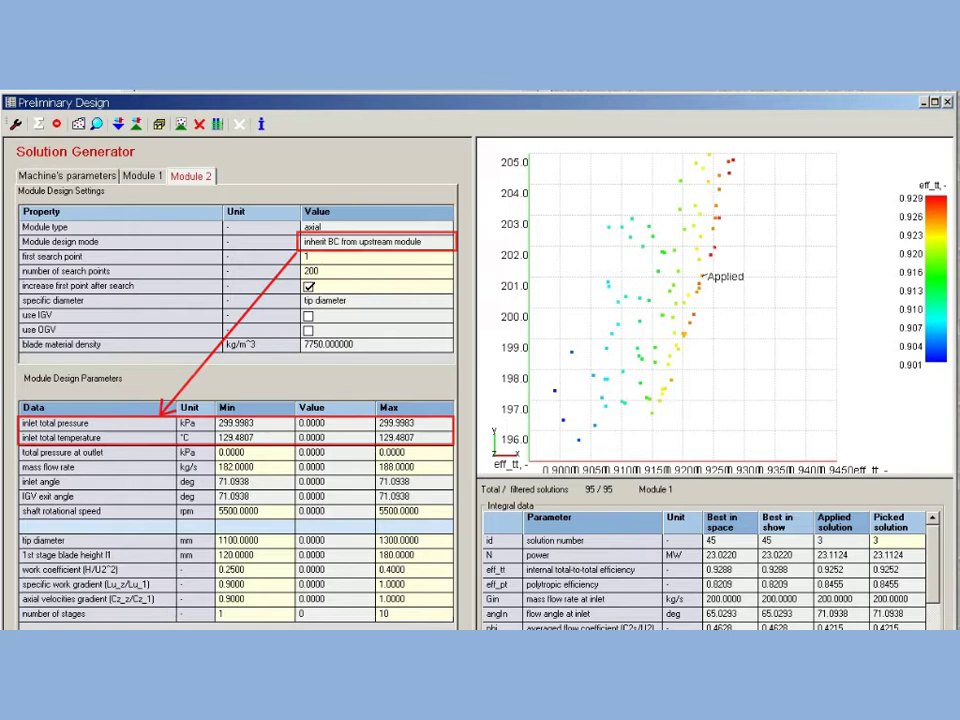
# Fix the Module 2 tip diameter at 1237 (min and max) and search, yielding 198 solutions
pyautogui.click(243, 545)
pyautogui.write('1237')
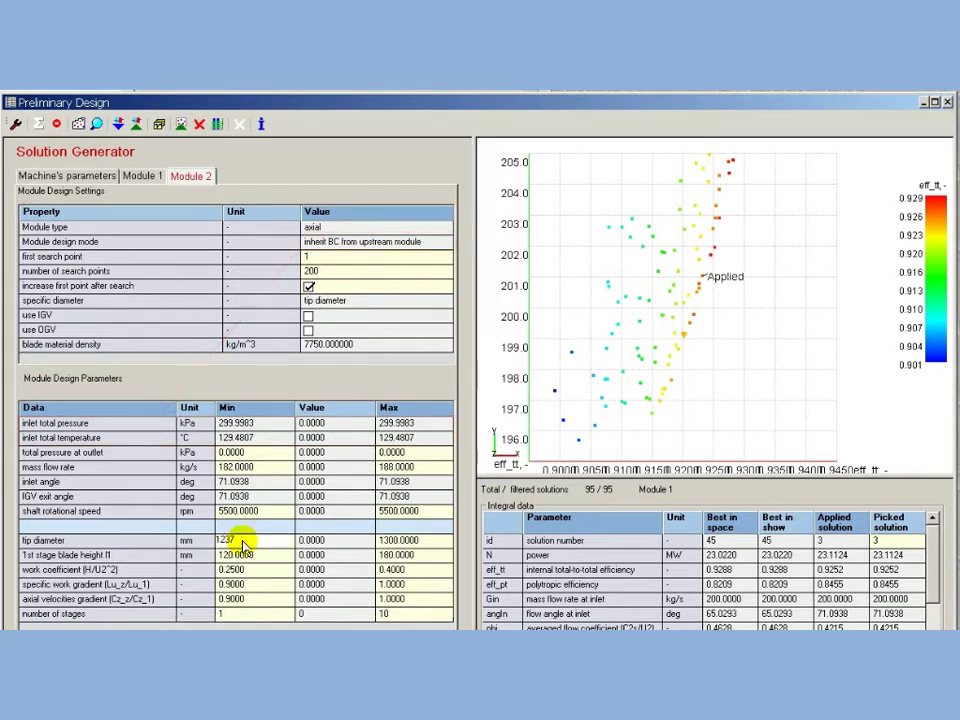
pyautogui.click(386, 540)
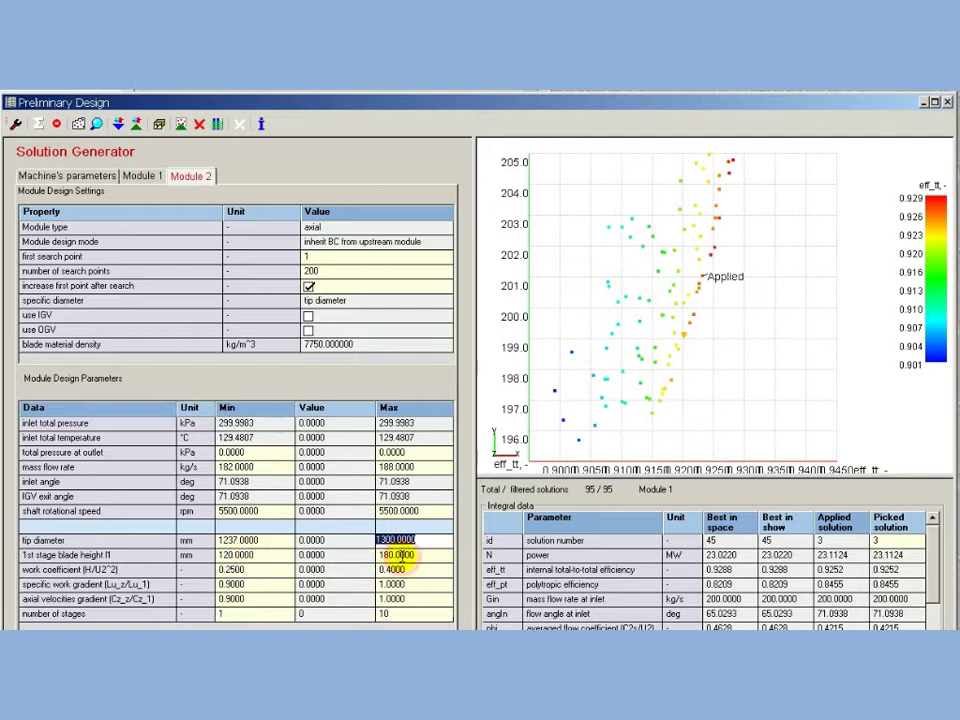
pyautogui.write('1237')
pyautogui.press('Return')
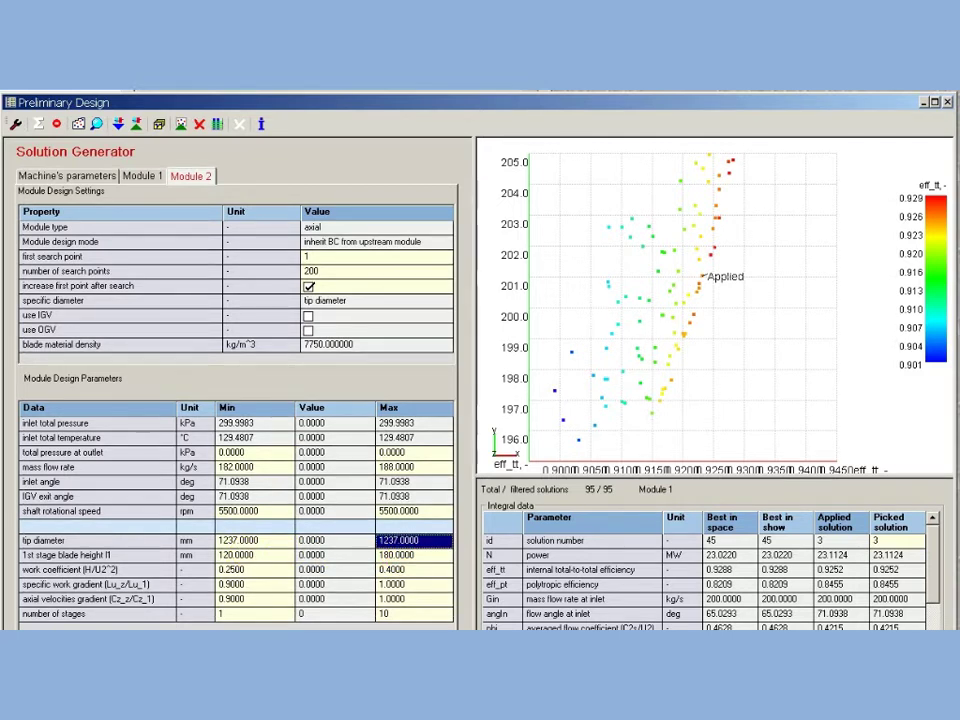
pyautogui.click(418, 470)
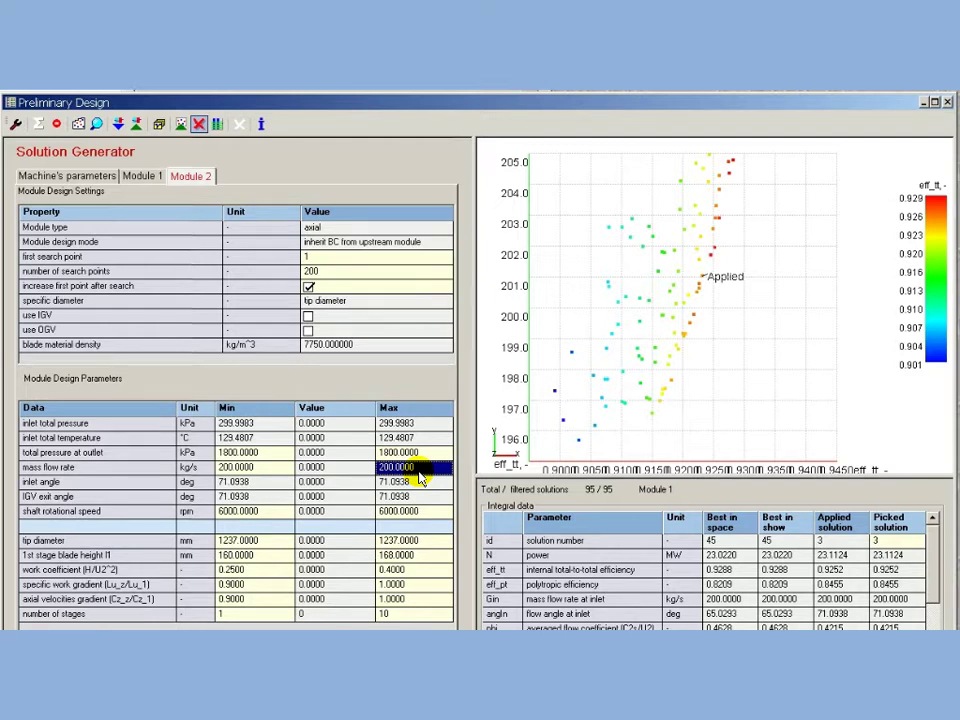
pyautogui.click(40, 124)
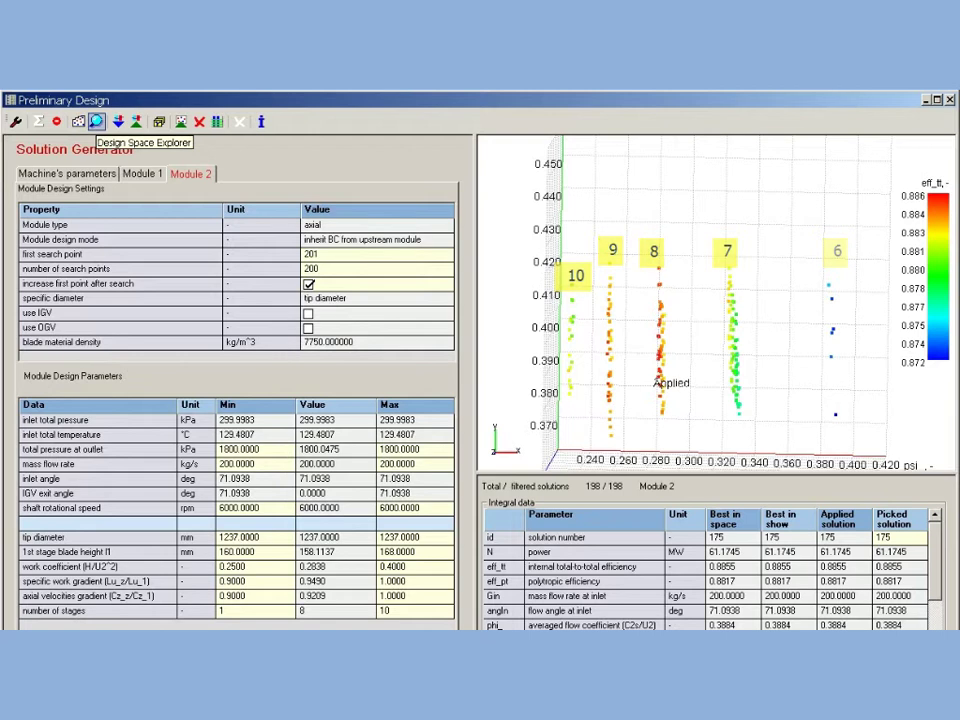
# Open Design Space Explorer and validate the Module 2 solutions with the default streamline settings
pyautogui.click(96, 121)
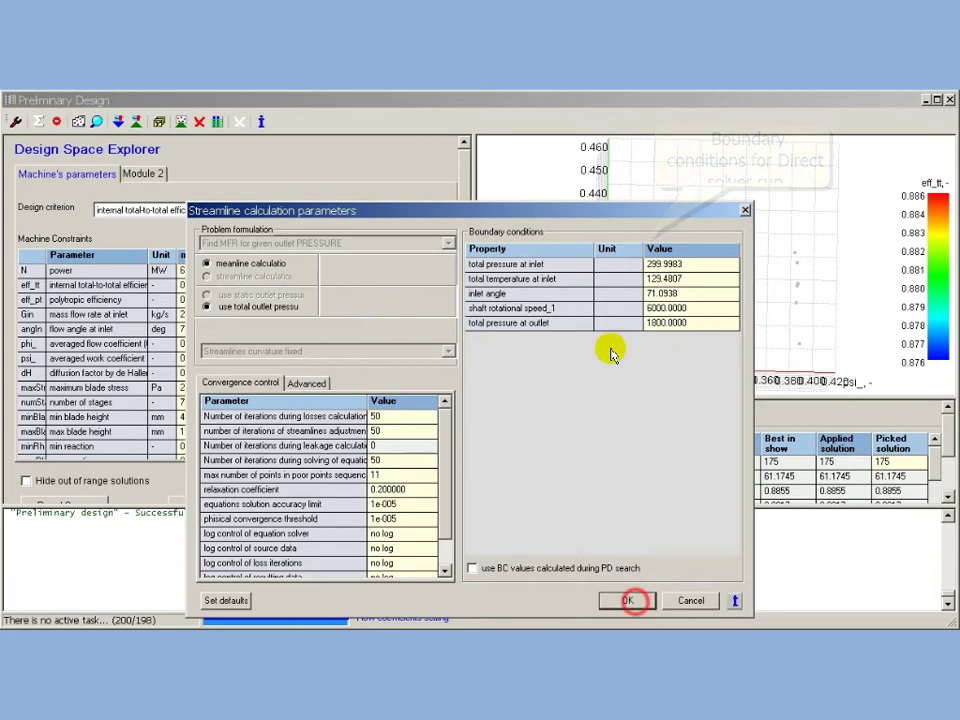
pyautogui.click(627, 600)
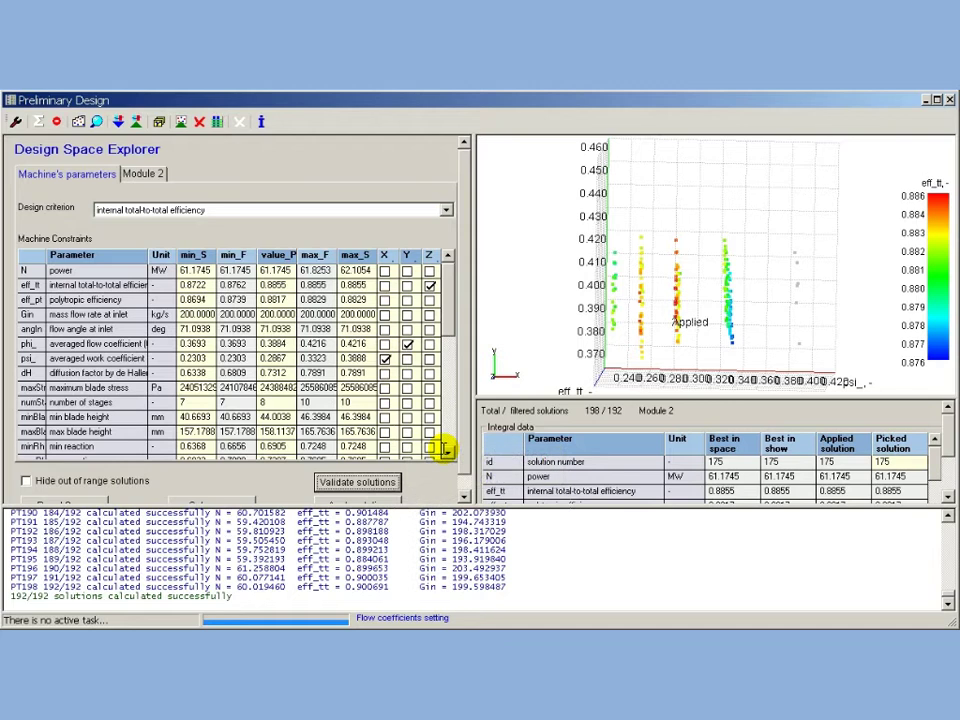
# Plot Module 2 inlet mass flow (_Gin) against efficiency (_eff_tt) on the flat XY plane
pyautogui.click(449, 316)
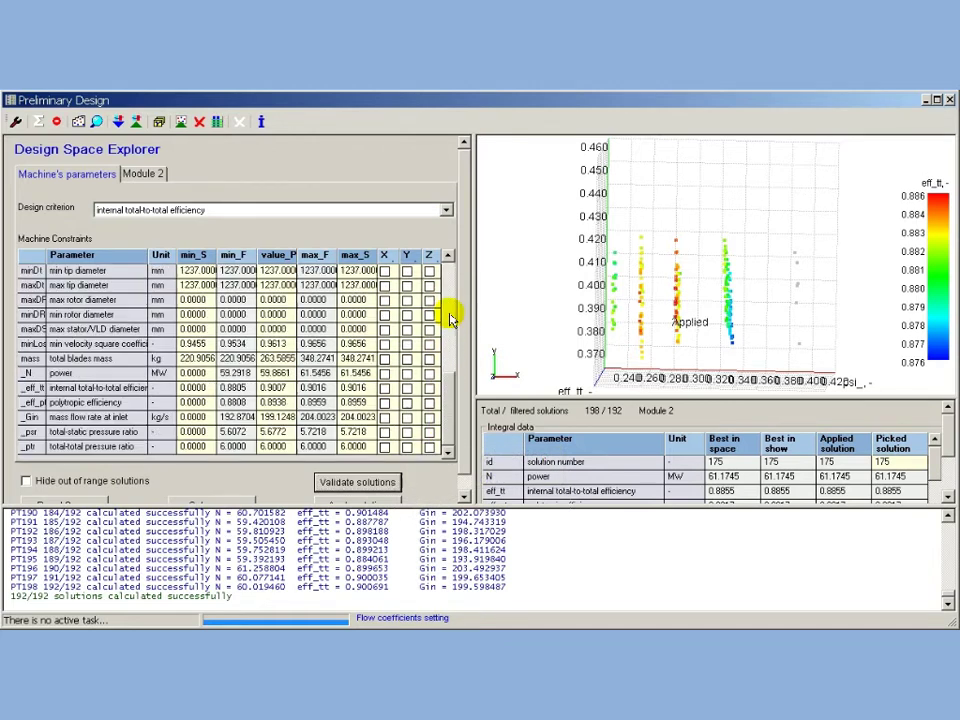
pyautogui.click(407, 417)
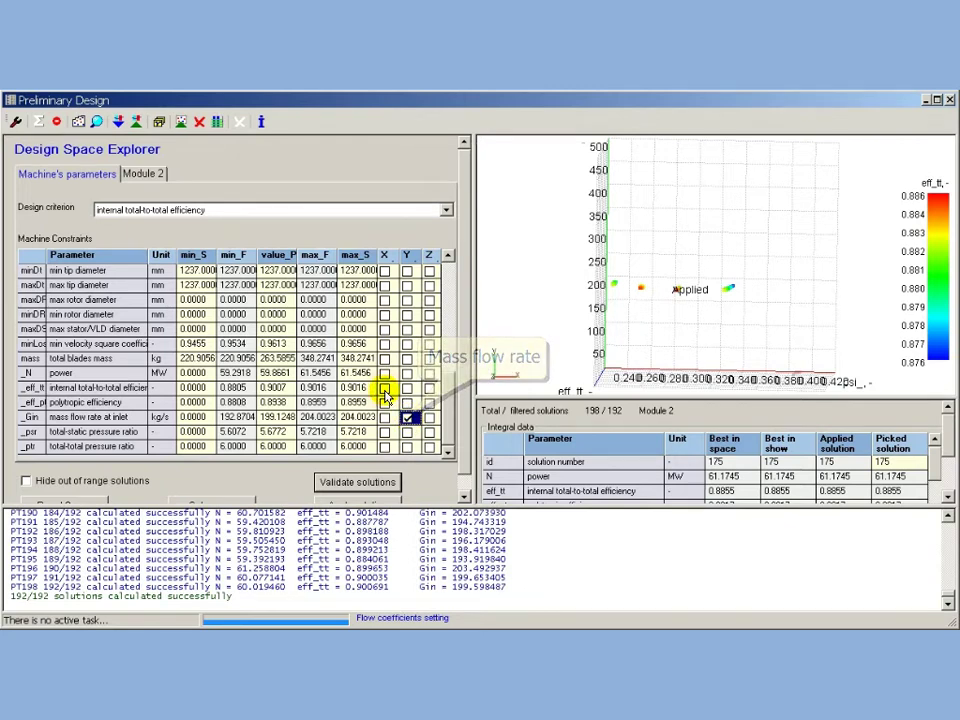
pyautogui.click(385, 389)
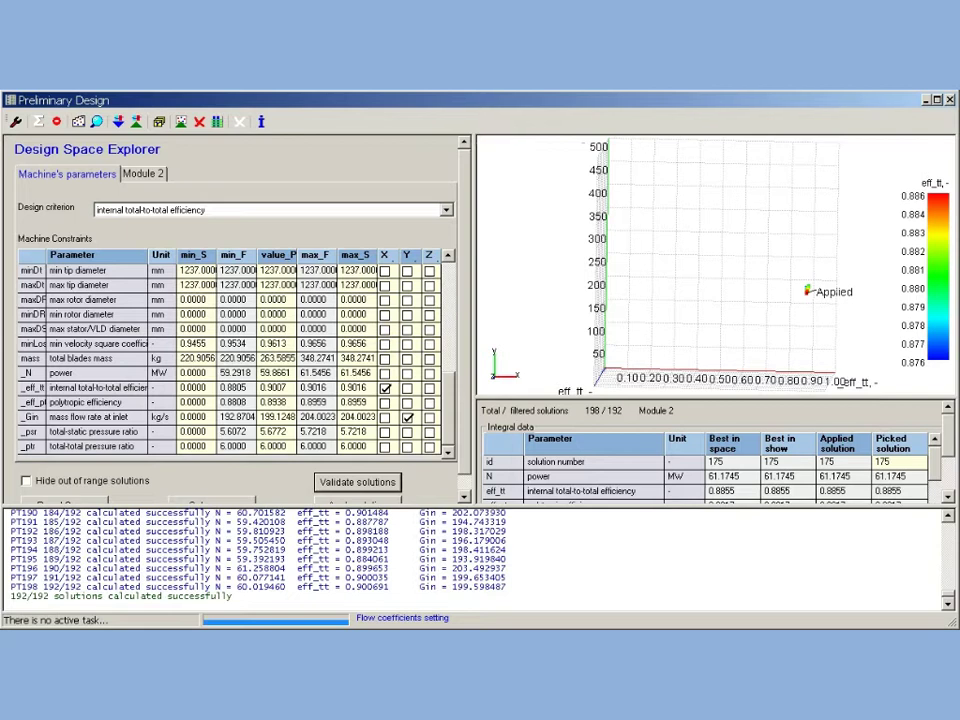
pyautogui.rightClick(553, 304)
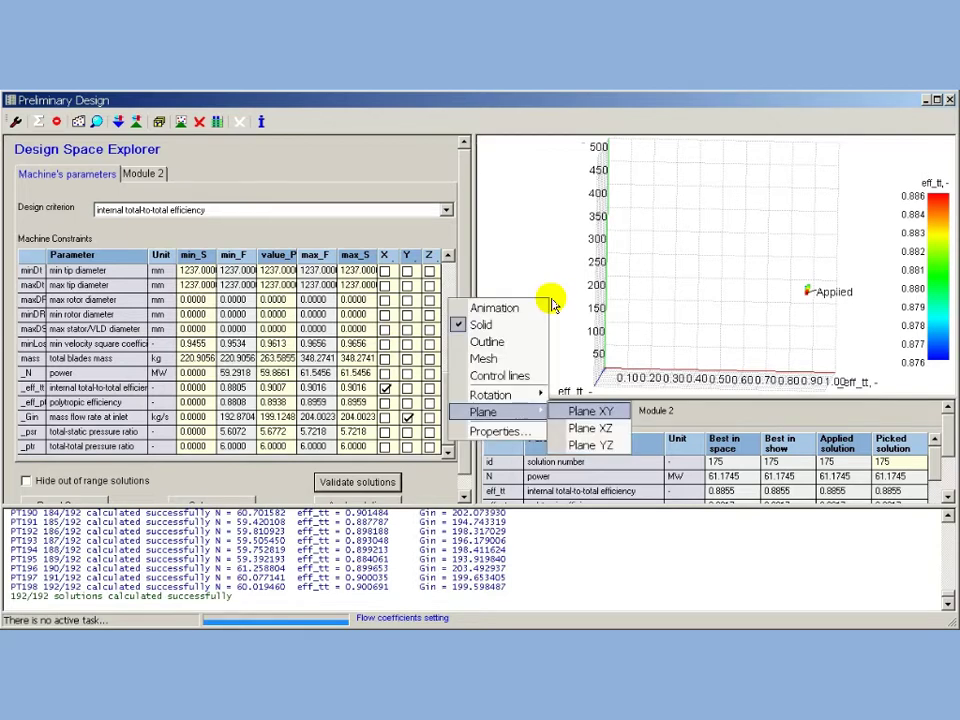
pyautogui.press('Return')
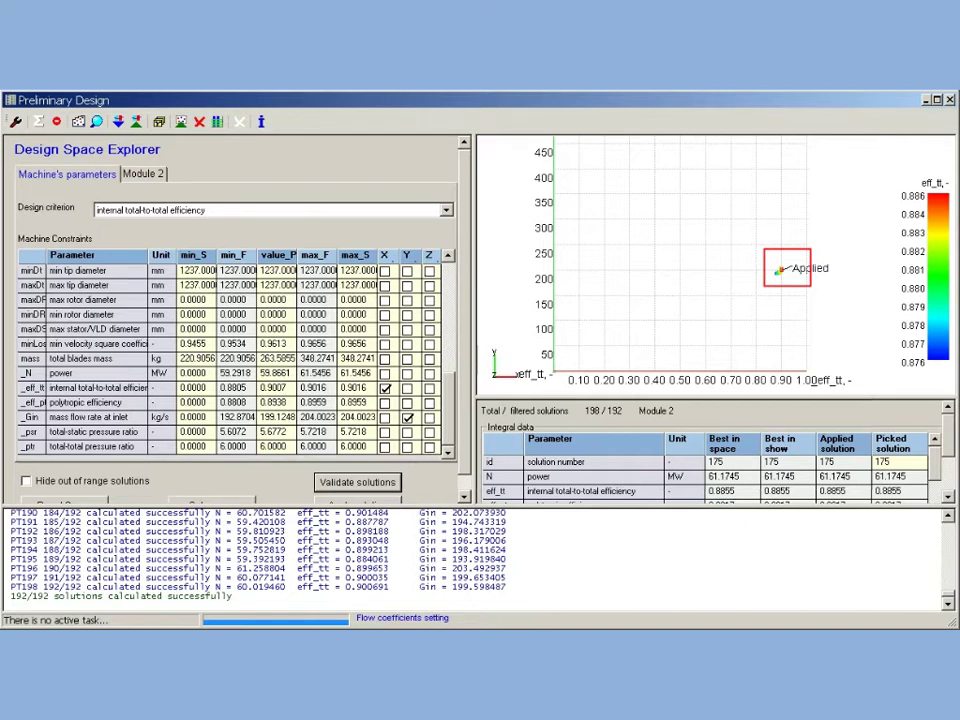
# Hide out-of-range solutions and apply Module 2 point 128 (0.8848 efficiency, 61.2221 MW)
pyautogui.click(26, 481)
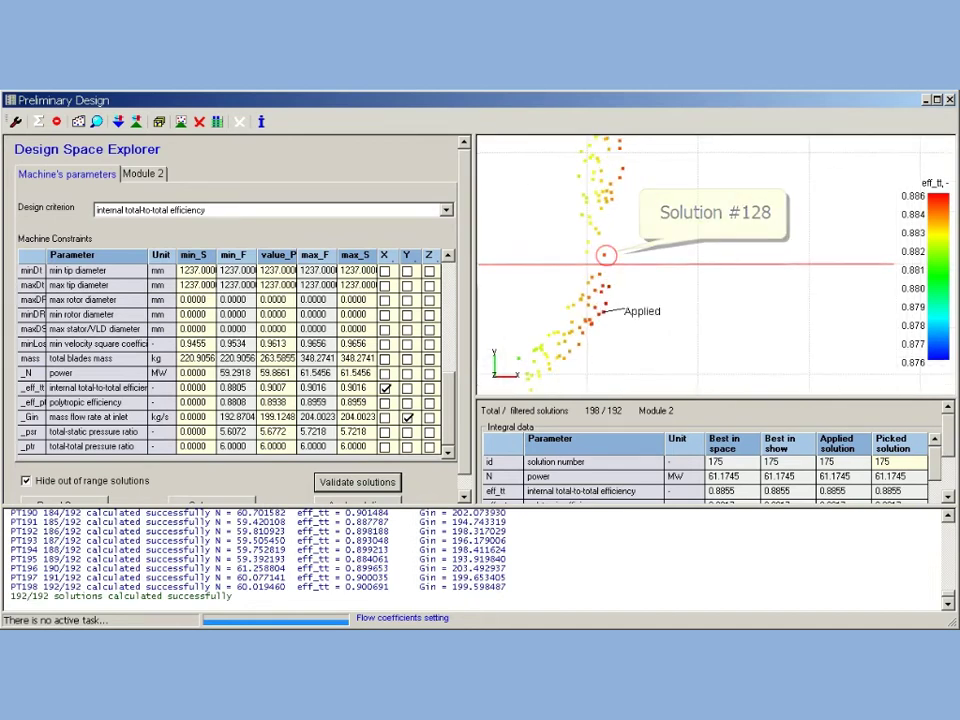
pyautogui.rightClick(695, 282)
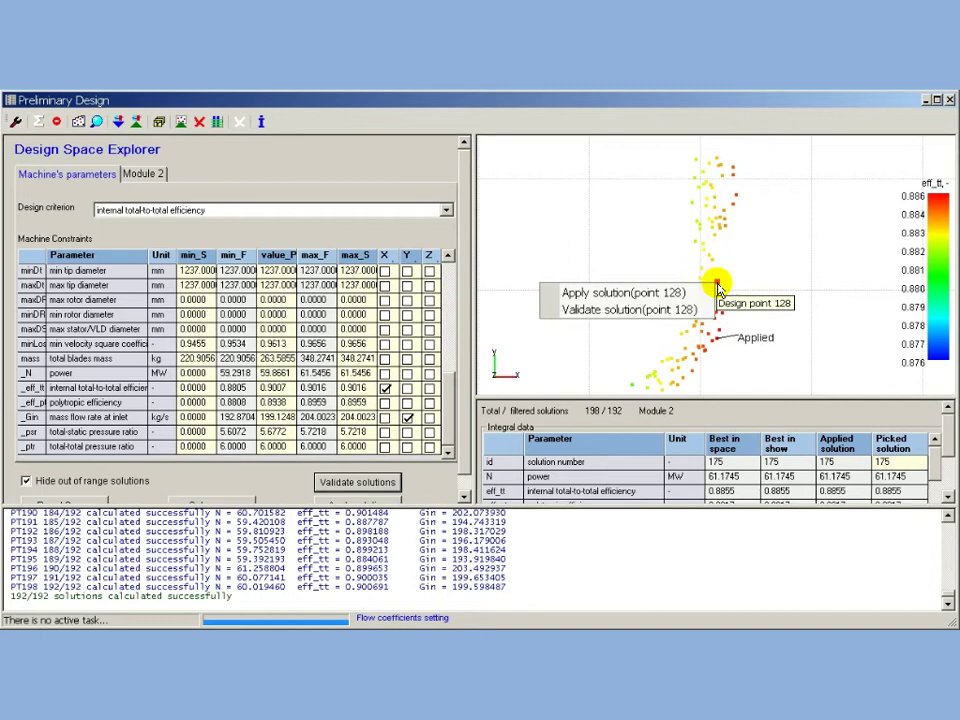
pyautogui.click(651, 293)
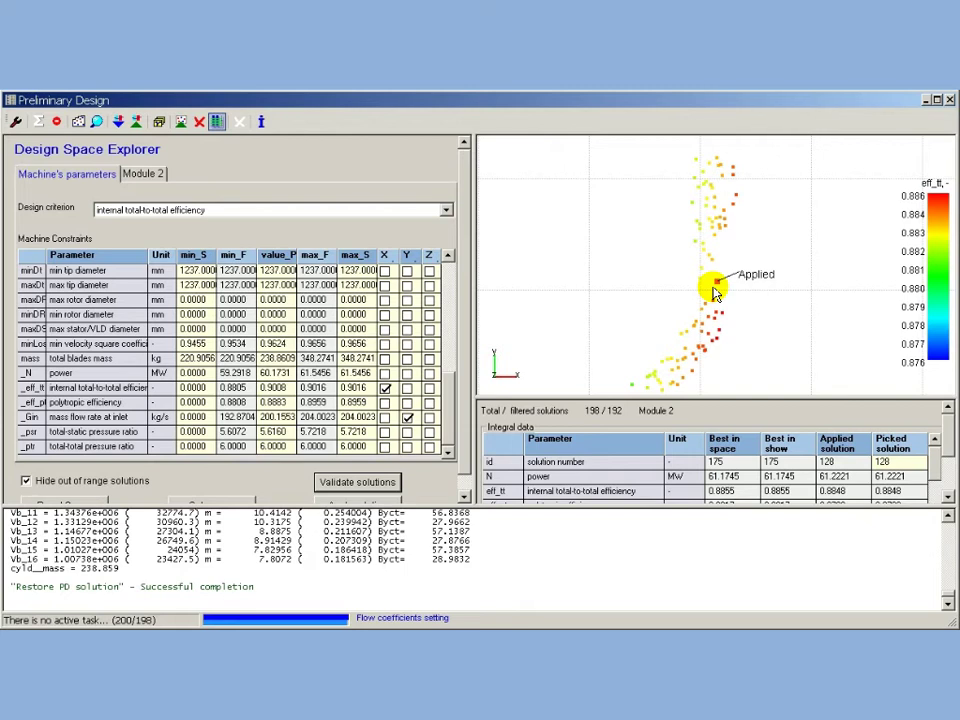
# Run the PDMAP outlet-pressure map study, review the compressor map, and save the Module 2 data
pyautogui.click(217, 121)
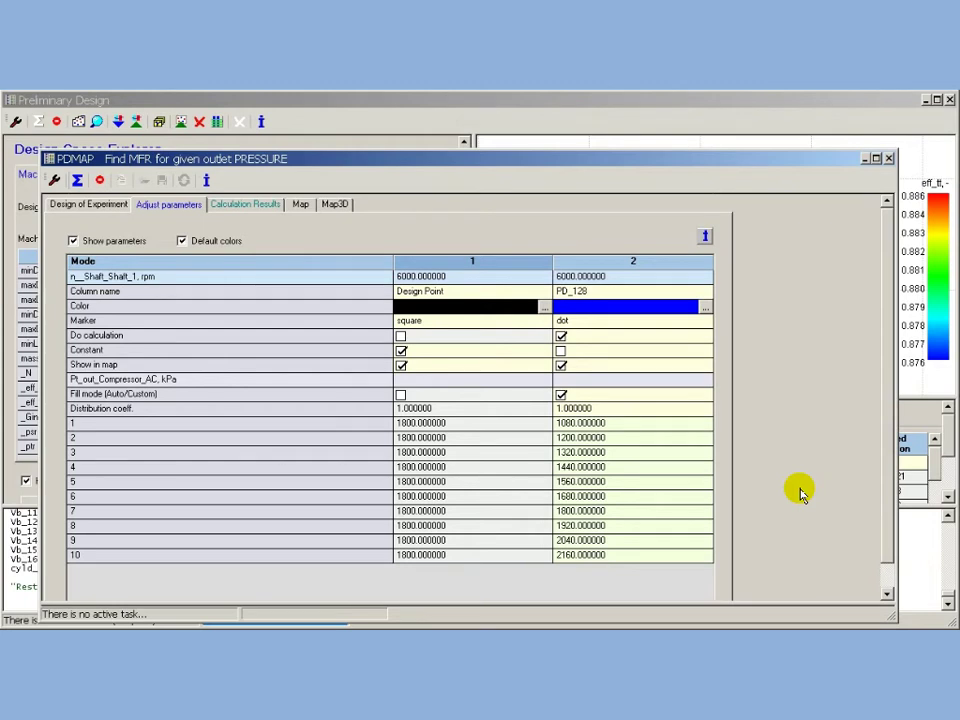
pyautogui.click(300, 204)
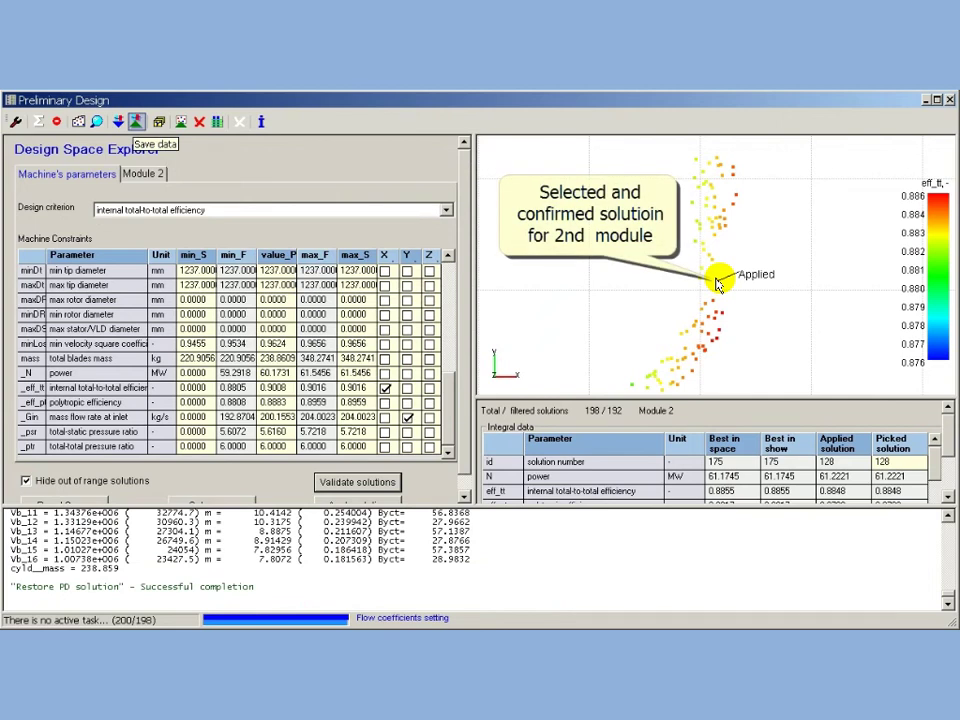
pyautogui.click(136, 121)
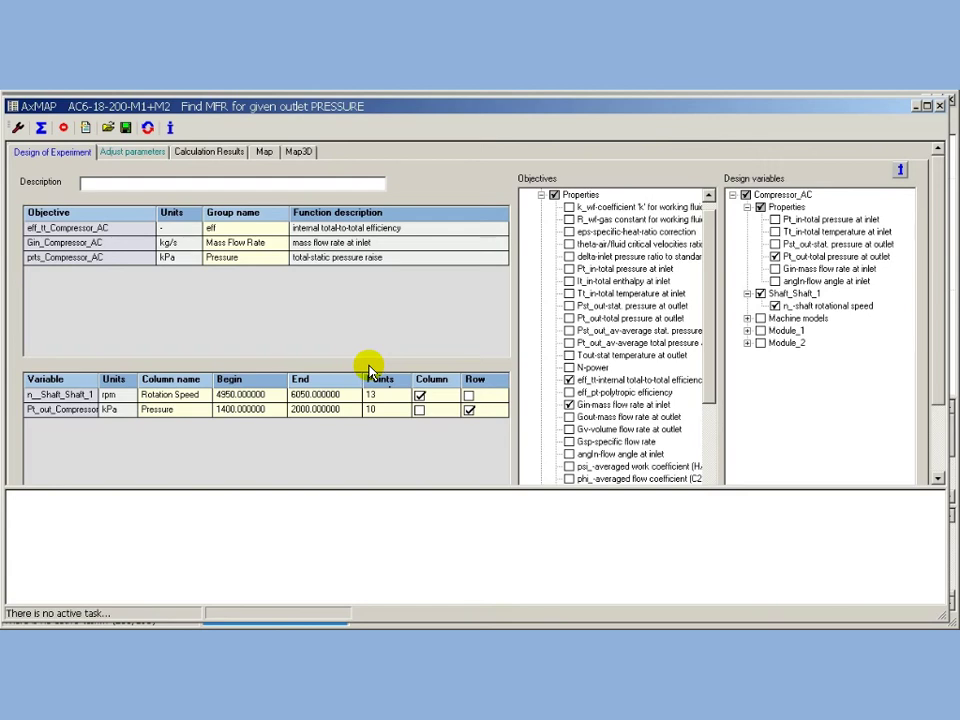
# Review the 13 speed modes, 1100 to 6000 rpm, with their per-mode pressure values in AxMAP
pyautogui.click(131, 152)
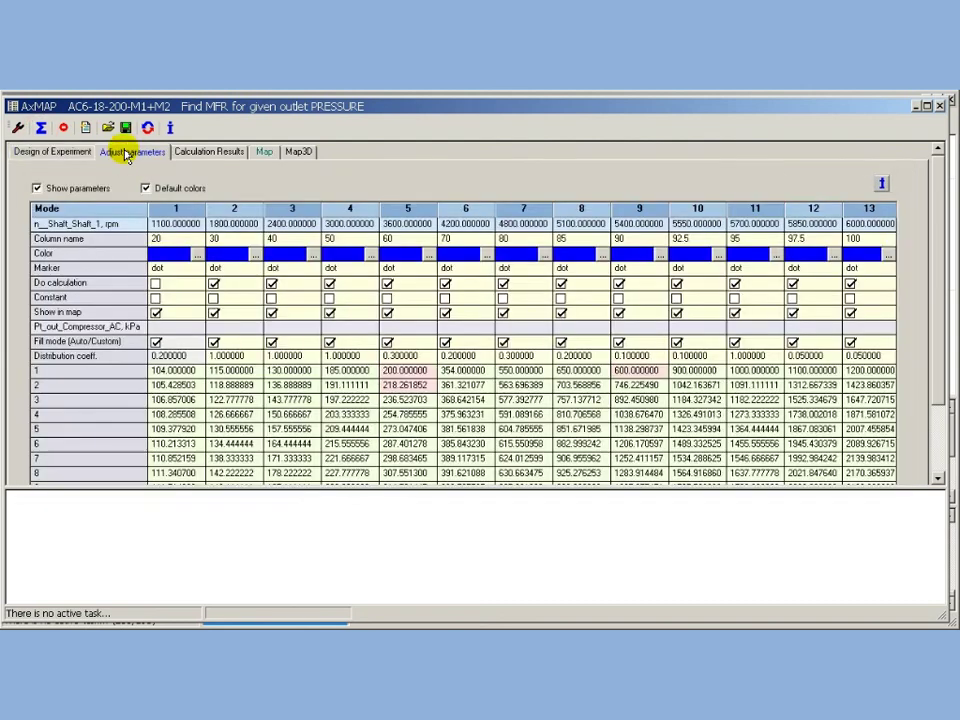